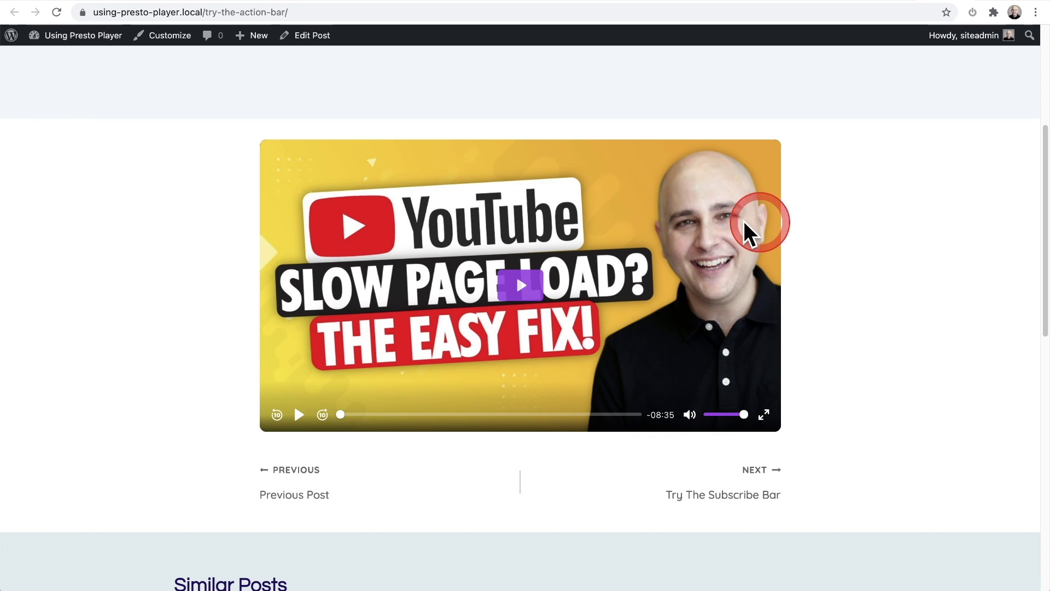
Step: Play the YouTube video in the Presto player on the action bar demo post
left_click(518, 285)
left_click(869, 271)
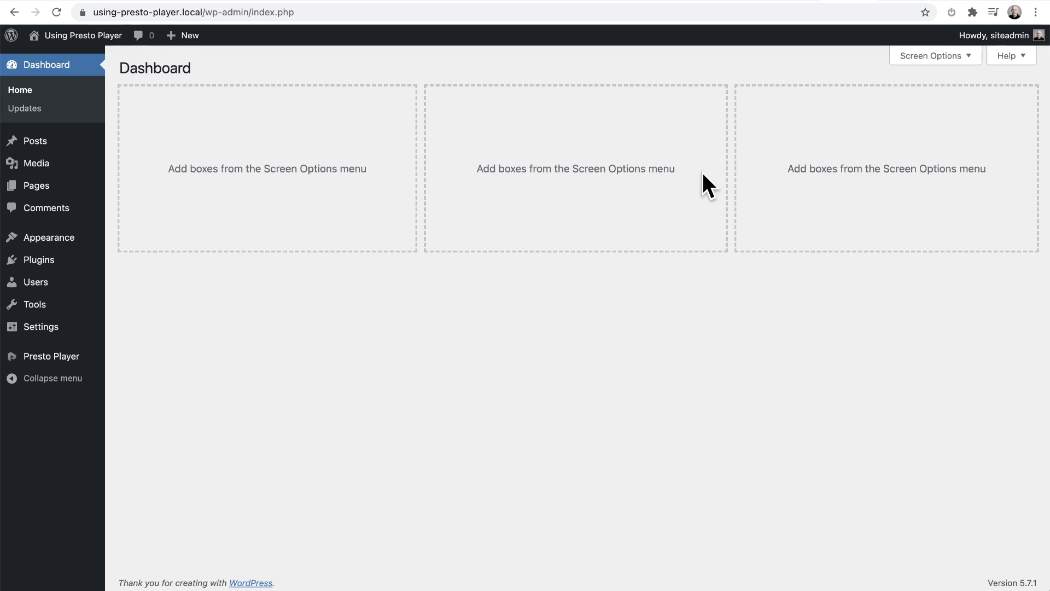
Step: Open Presto Player's Settings page from the admin sidebar flyout menu
mouse_move(629, 244)
left_mouse_down()
mouse_move(602, 264)
mouse_move(412, 333)
left_mouse_up()
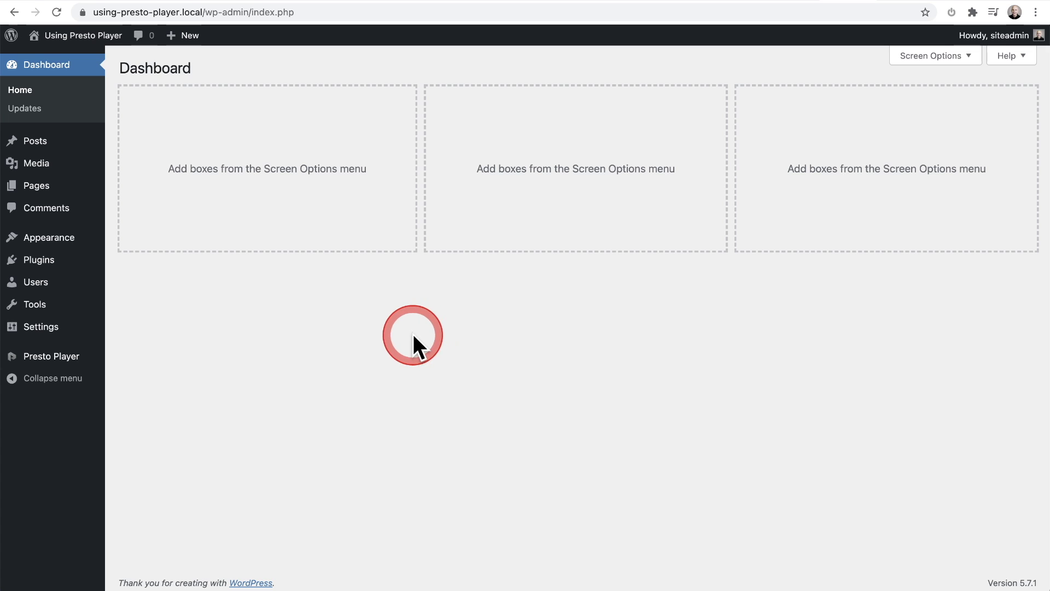
mouse_move(71, 366)
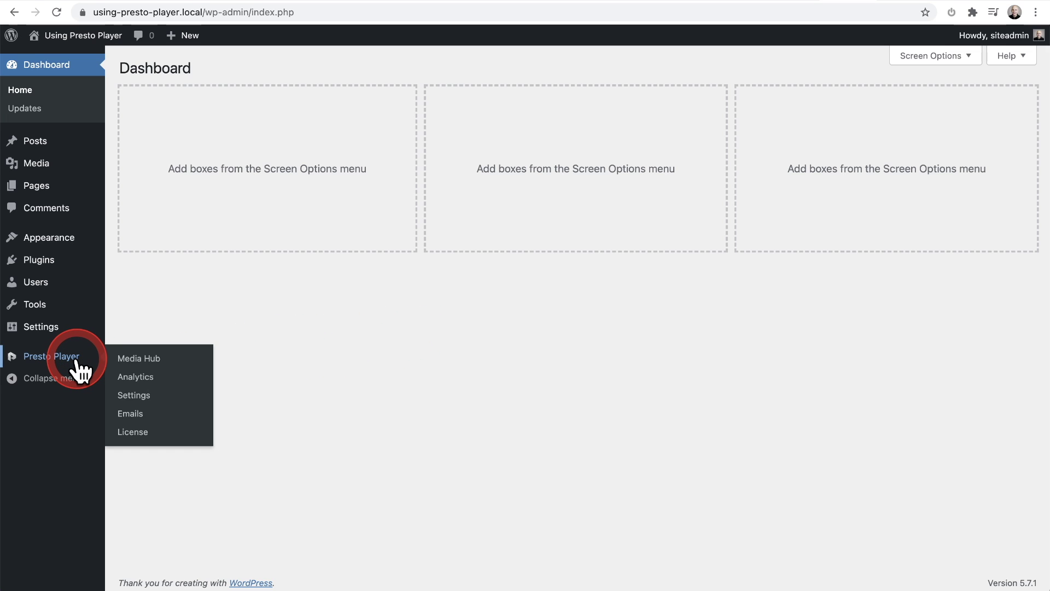
left_click(137, 396)
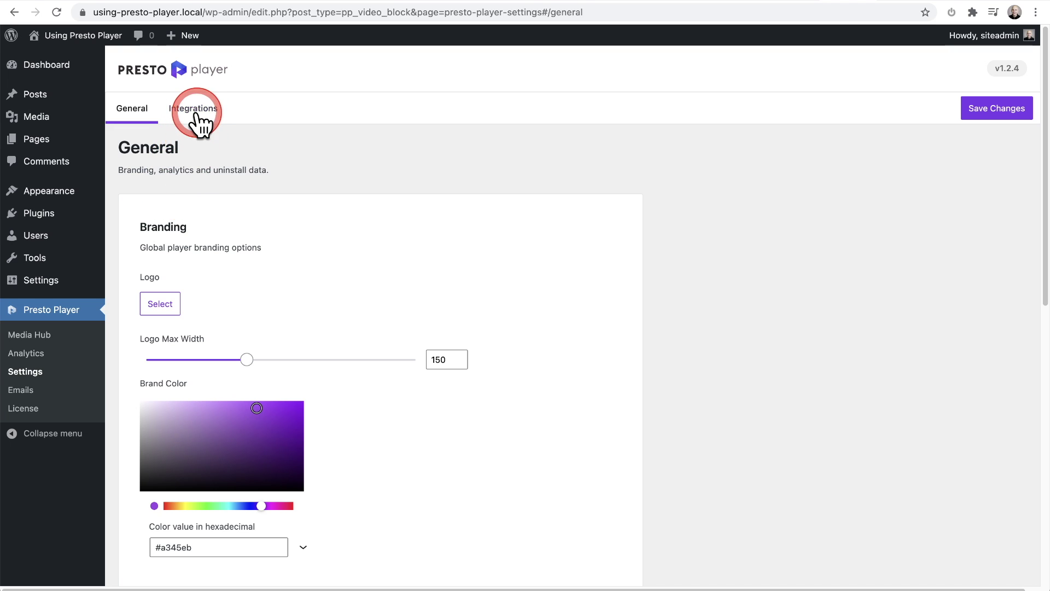
Step: Select the saved YouTube Channel ID value on Presto Player's Integrations tab
left_click(194, 111)
scroll(375, 211, "down", 6)
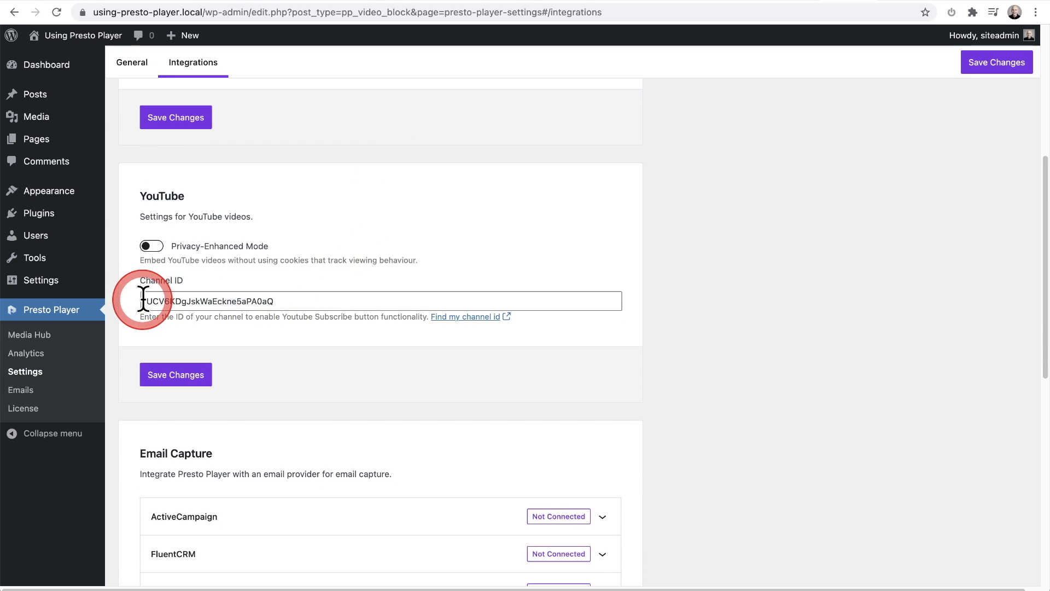
left_click_drag(145, 301, 283, 300)
left_click(366, 354)
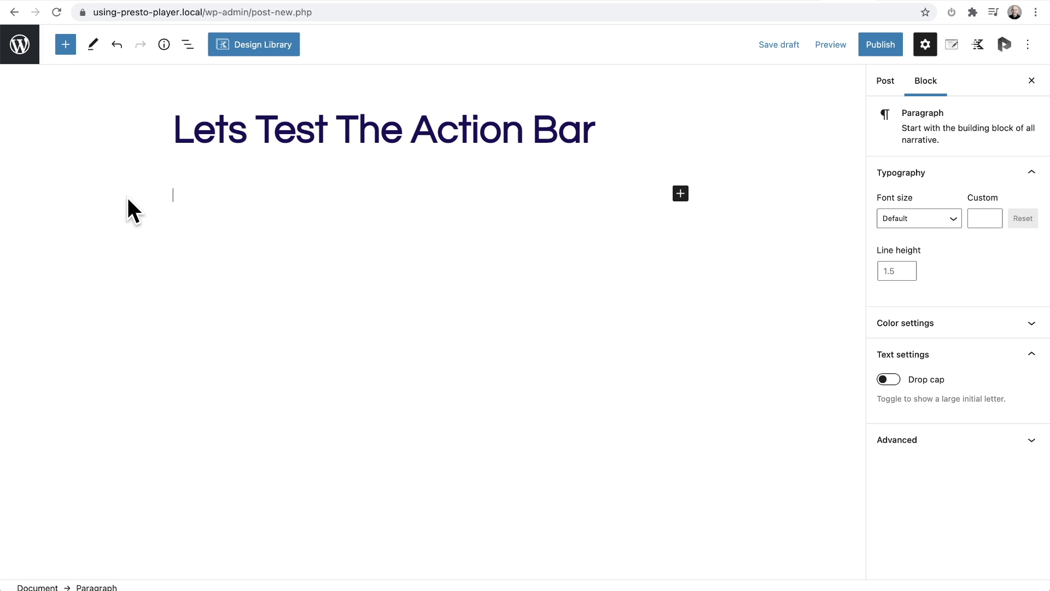
Step: Insert a Presto Youtube Video block and add the pasted YouTube URL
type("/")
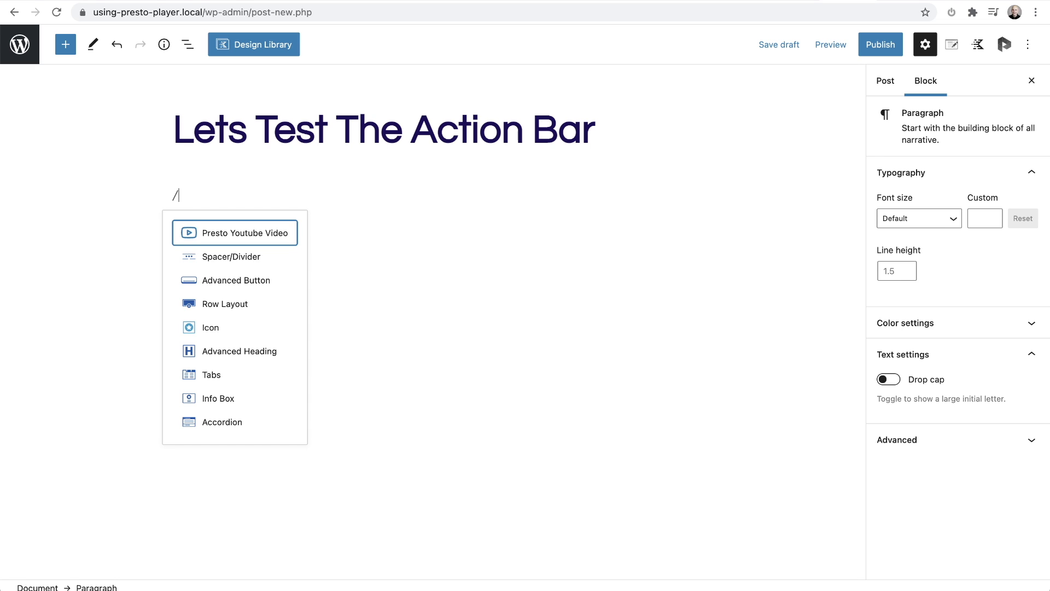
left_click(246, 236)
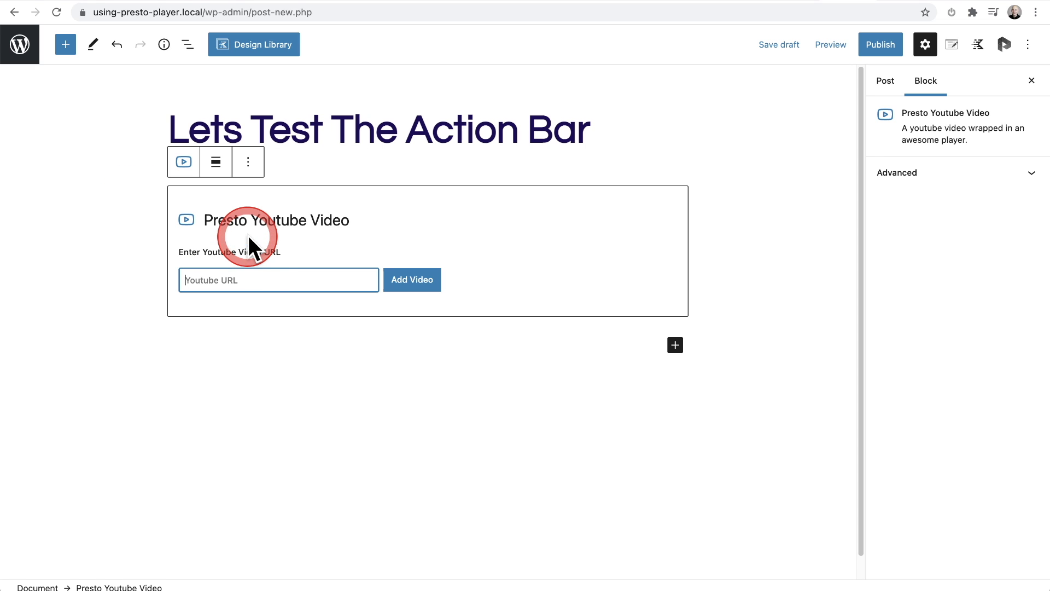
type("https://www.youtube.com/watch?v=Dw0ZUD6SVCs")
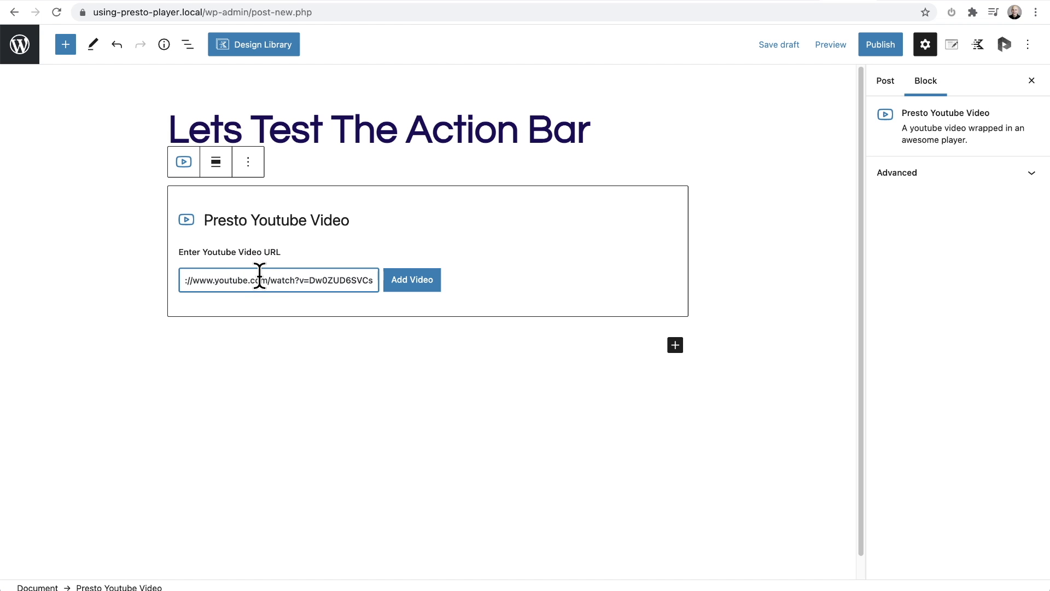
left_click(427, 276)
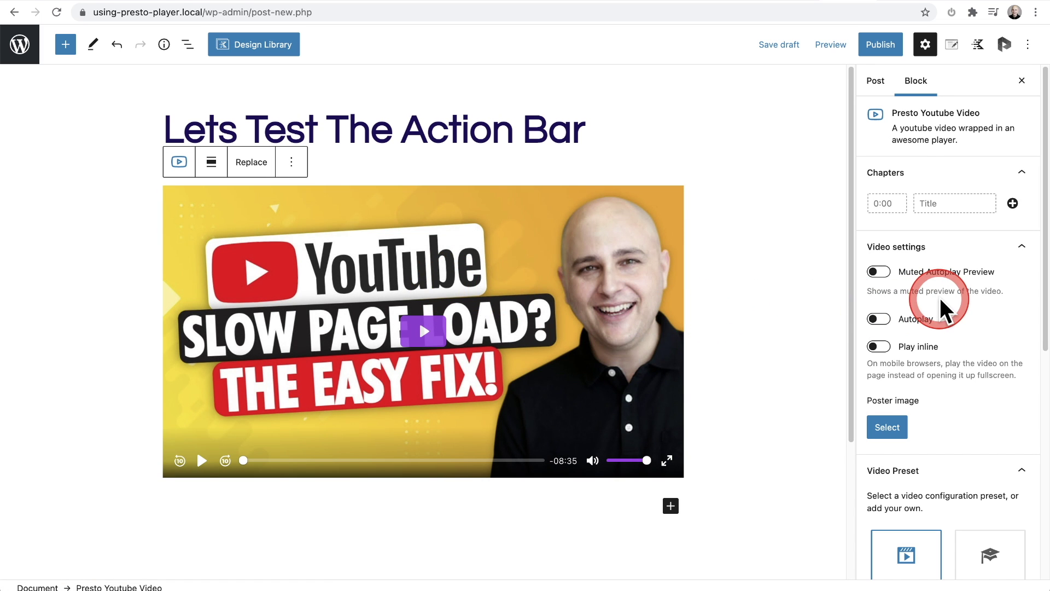
scroll(946, 300, "down", 7)
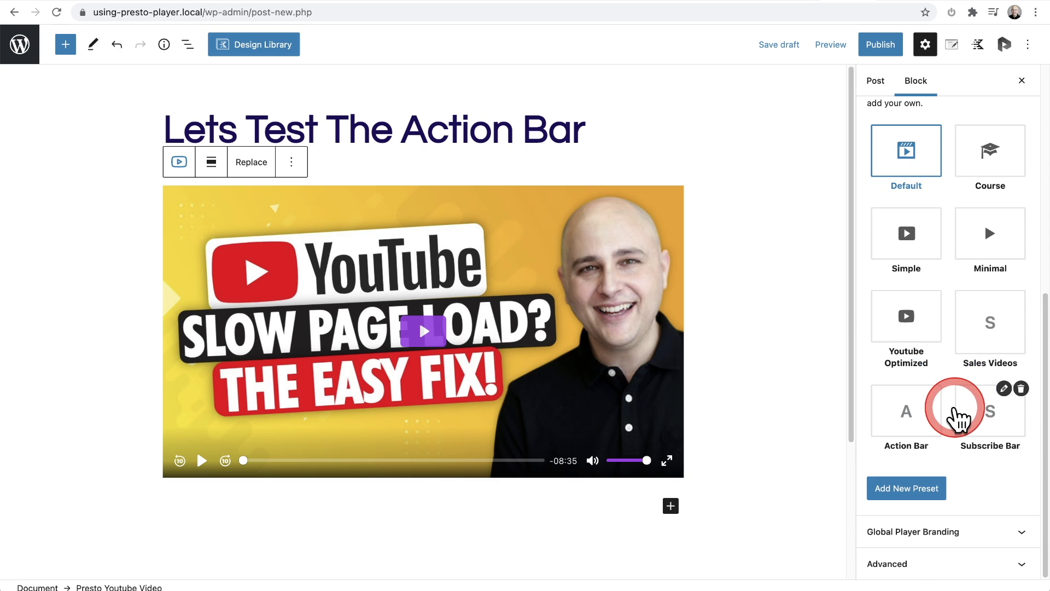
Step: Start a new video preset with Style's Round Corners set to 10
left_click(912, 491)
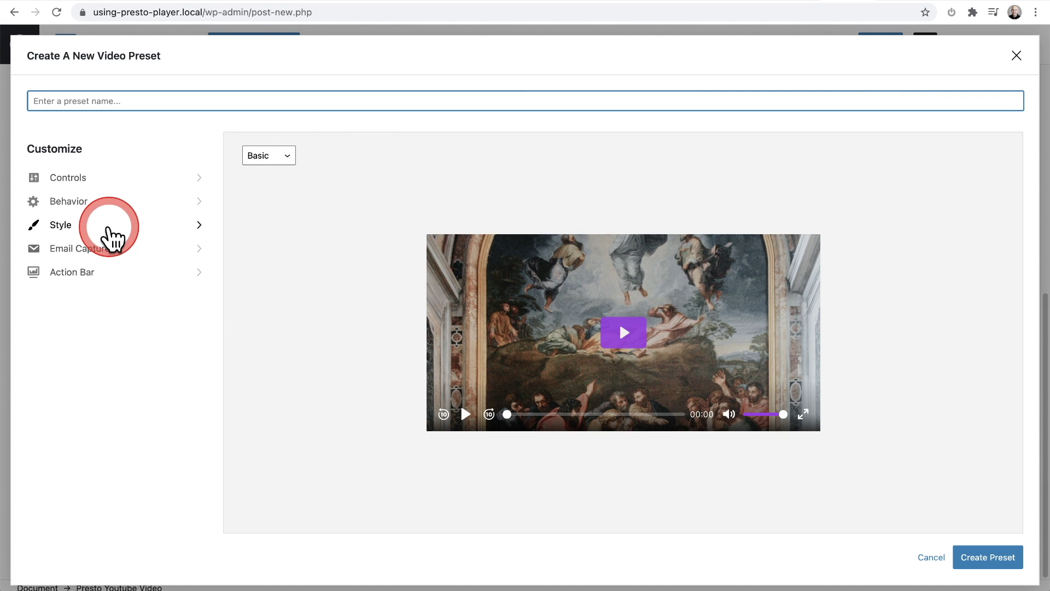
left_click(105, 229)
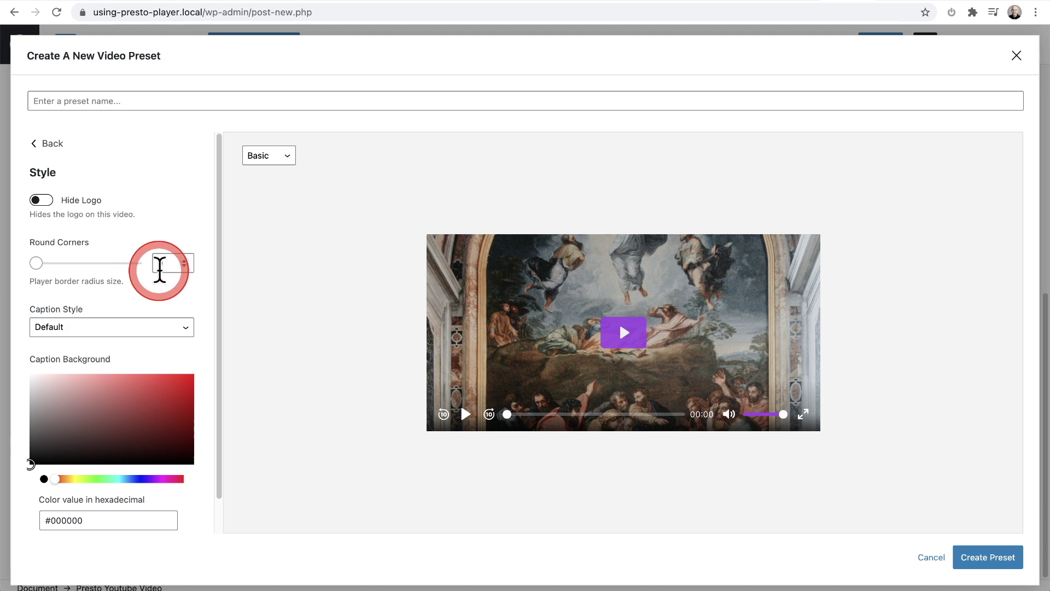
left_click(154, 264)
type("10")
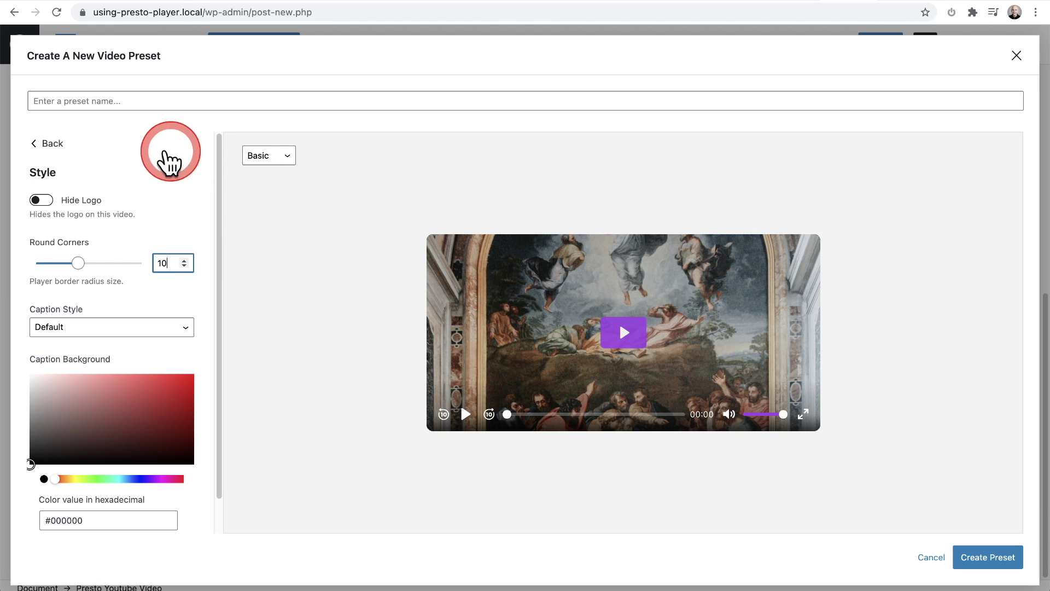
left_click(44, 151)
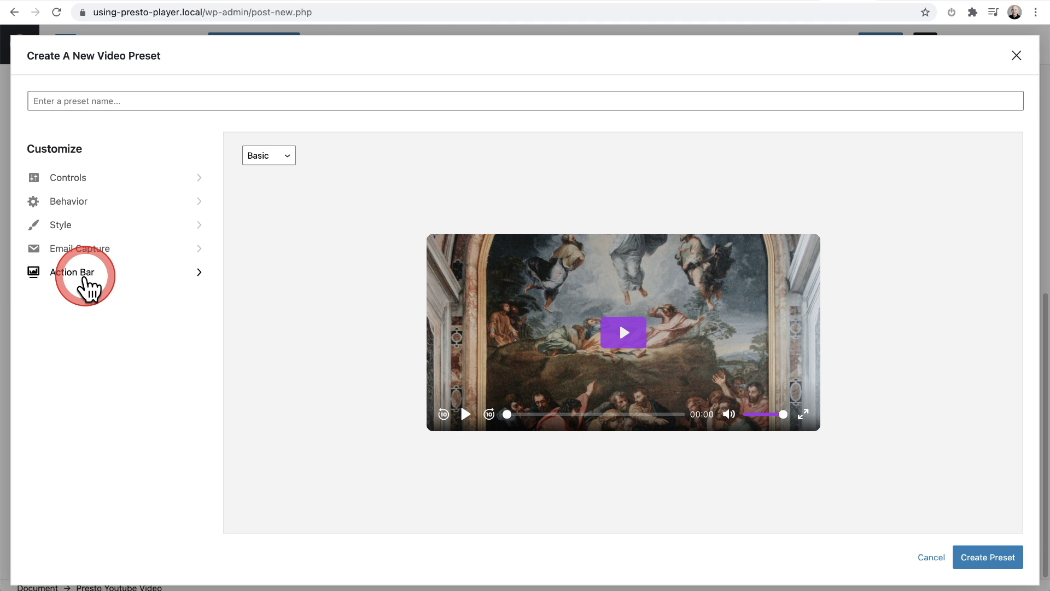
Step: Enable the preset's Action Bar and review its 'Like this video?' text and 'Click Here' button
left_click(84, 276)
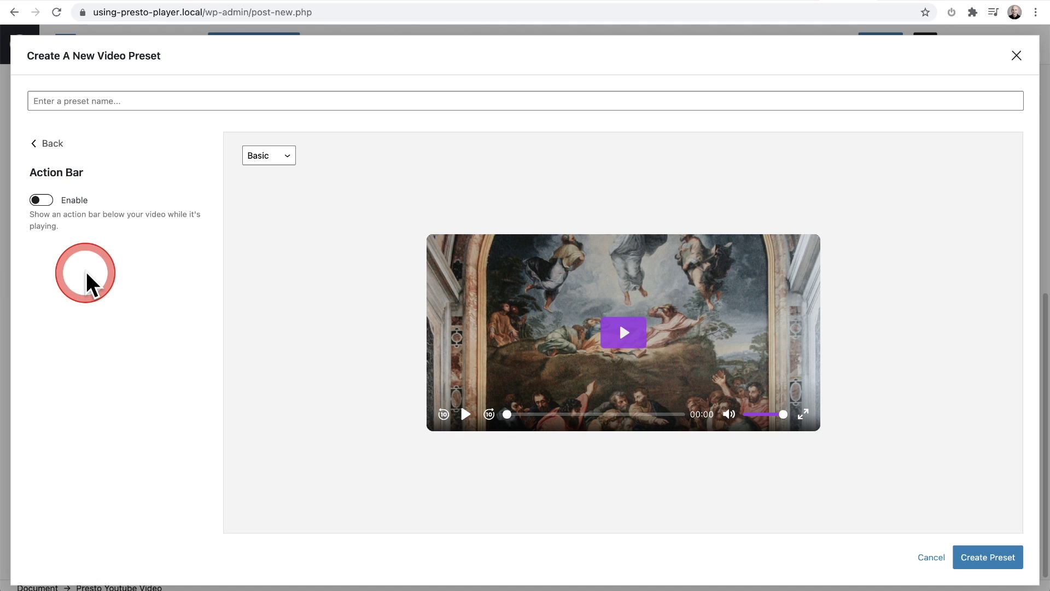
left_click(42, 201)
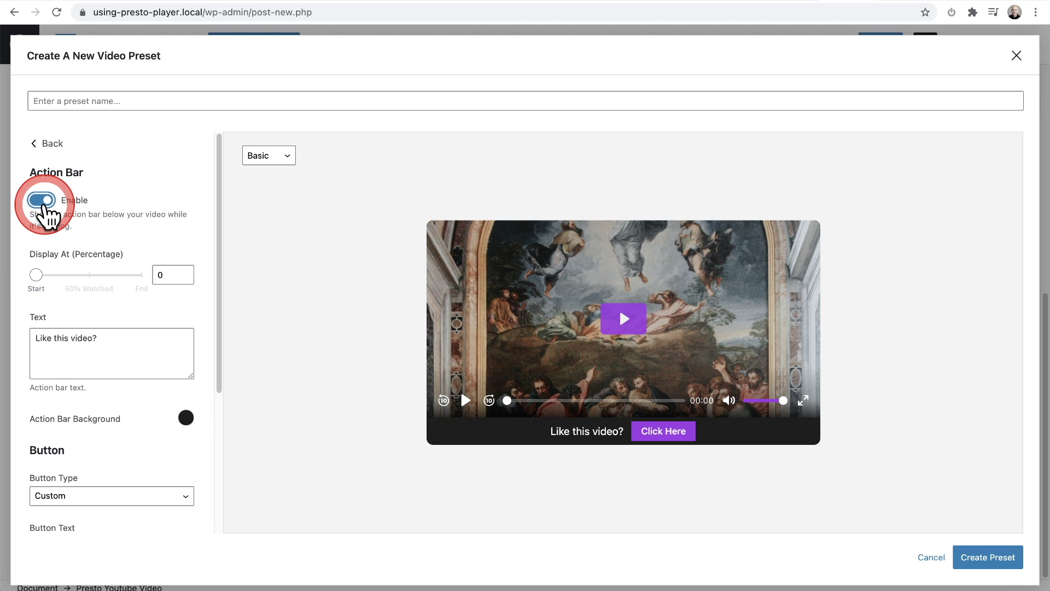
scroll(135, 211, "down", 2)
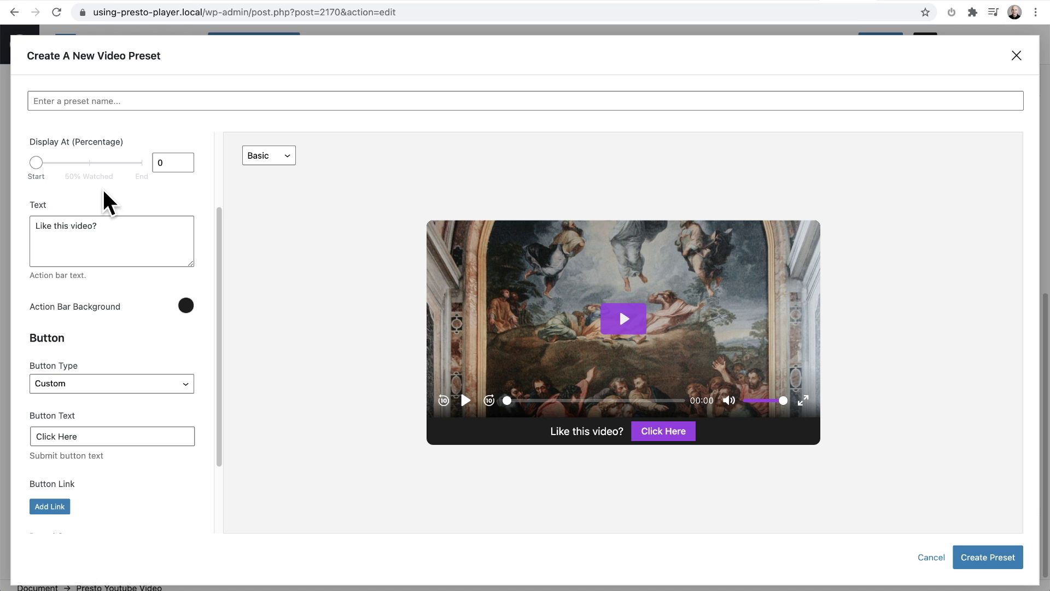
left_click(116, 219)
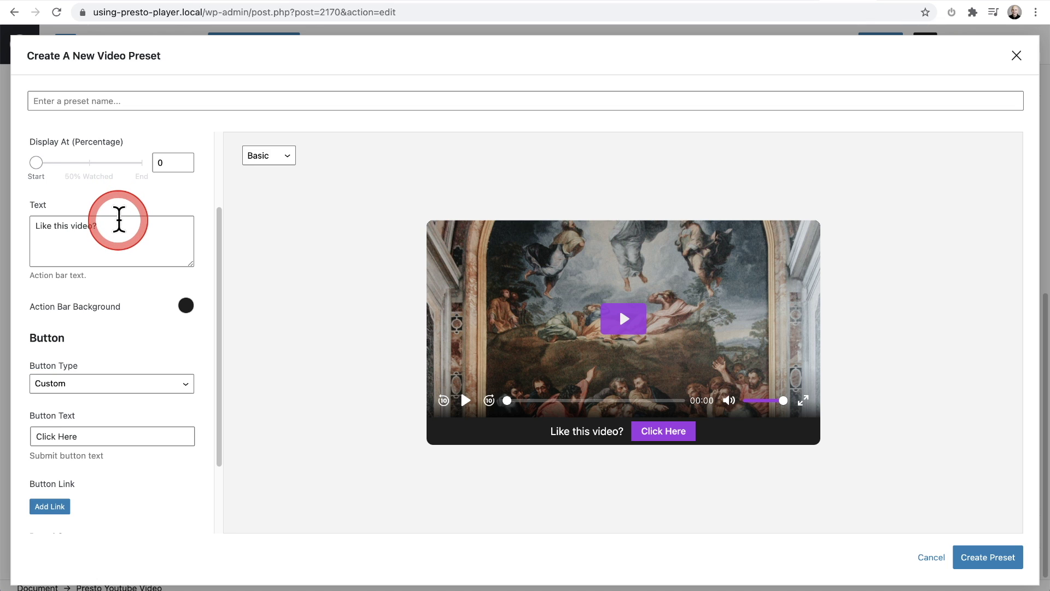
scroll(117, 219, "down", 3)
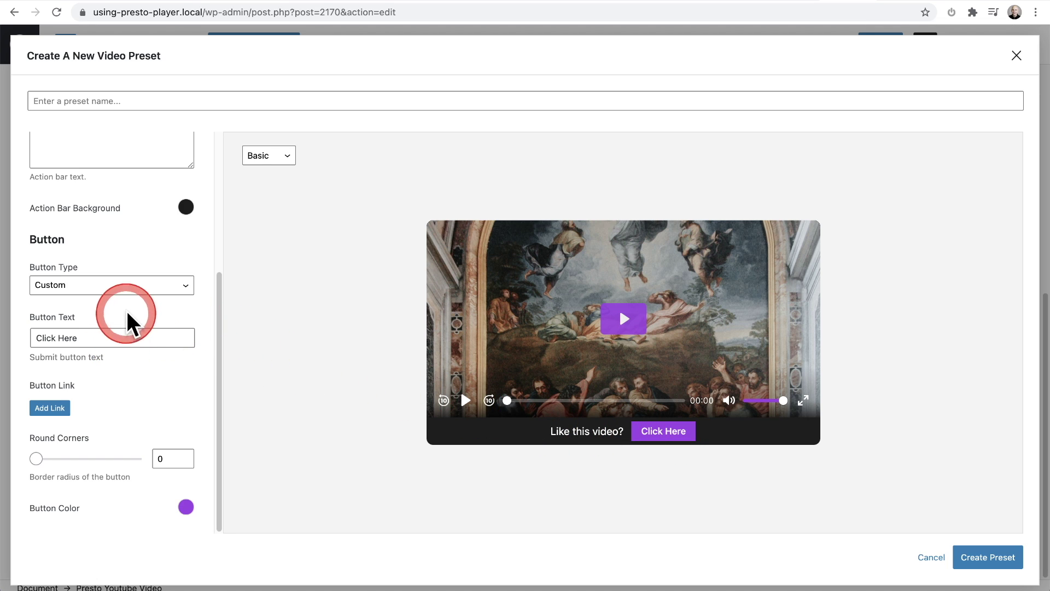
left_click(125, 286)
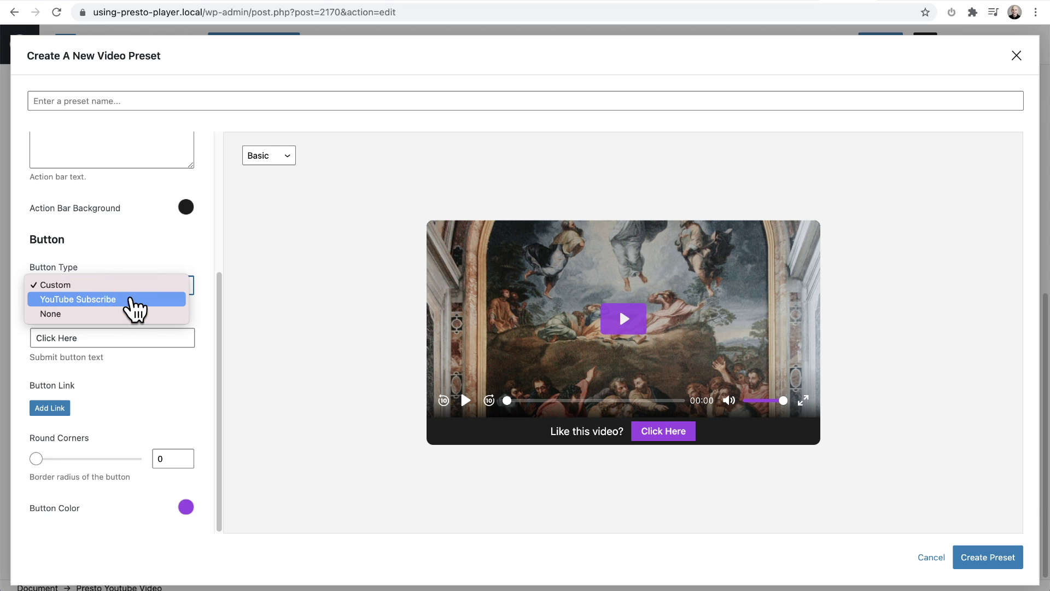
left_click(130, 300)
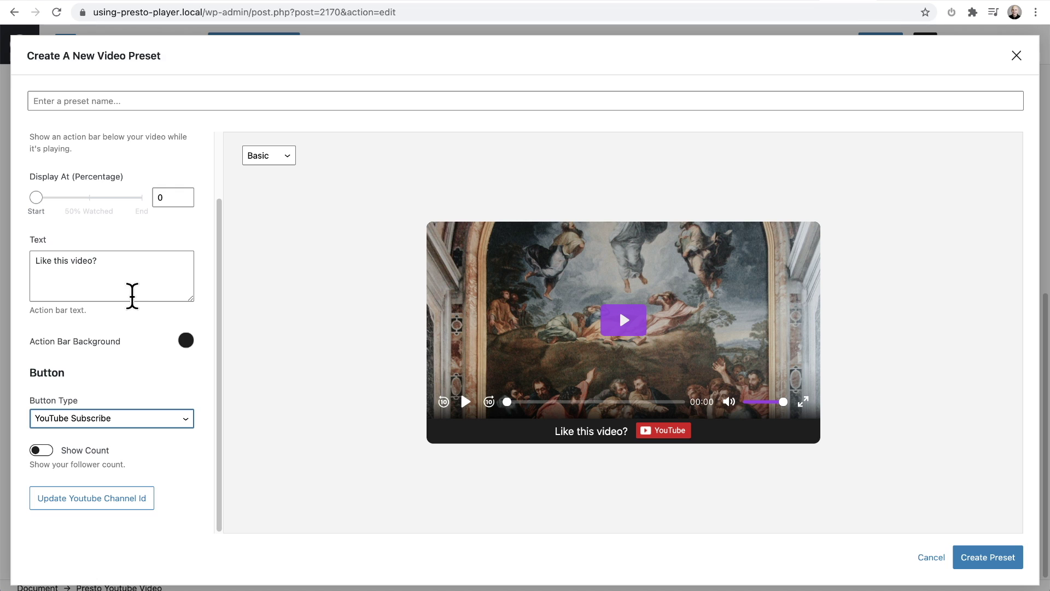
left_click(49, 450)
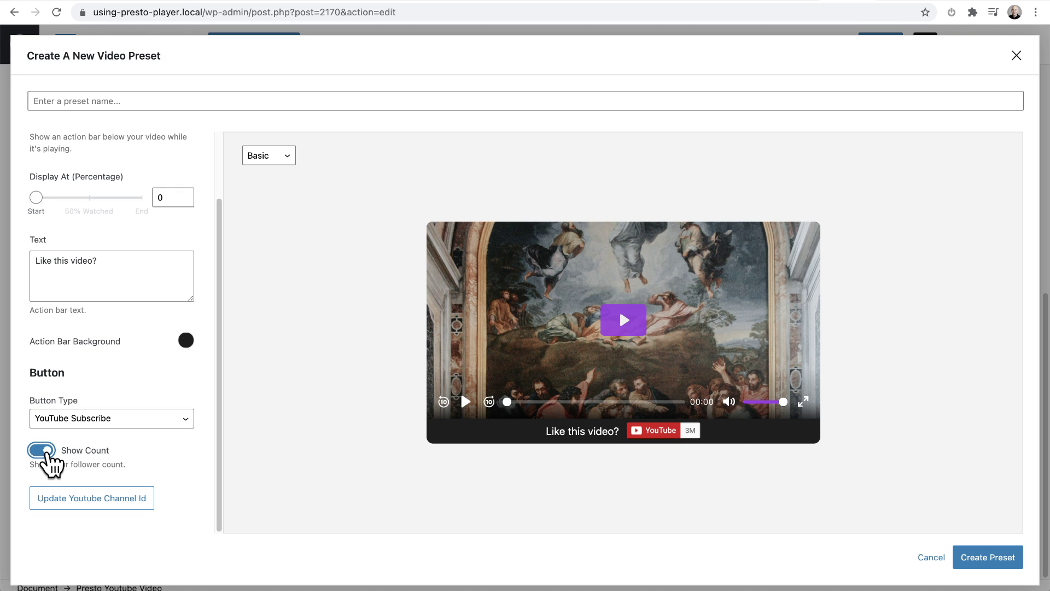
left_click(123, 419)
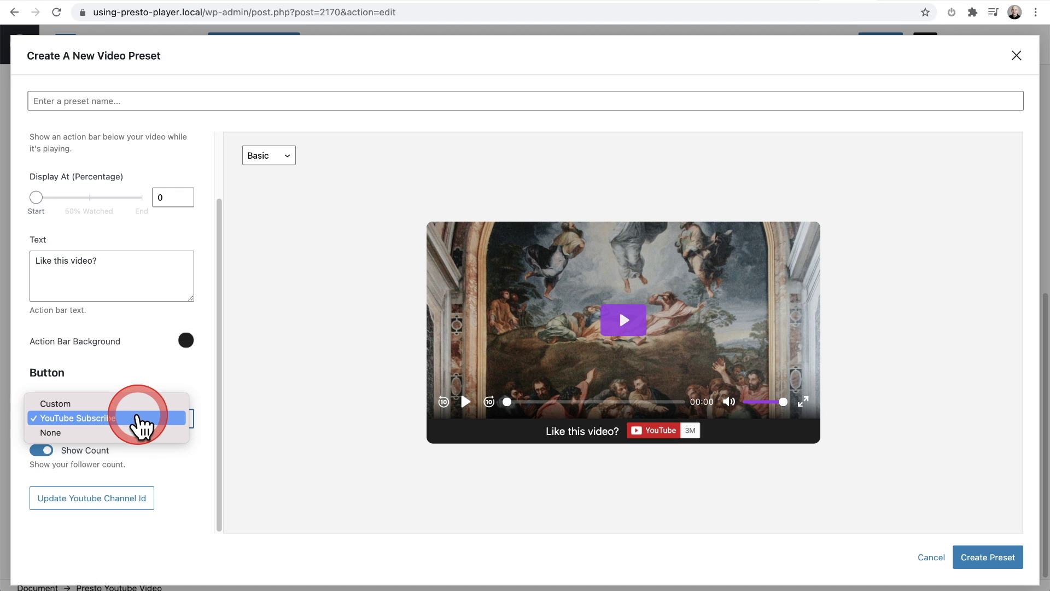
left_click(134, 434)
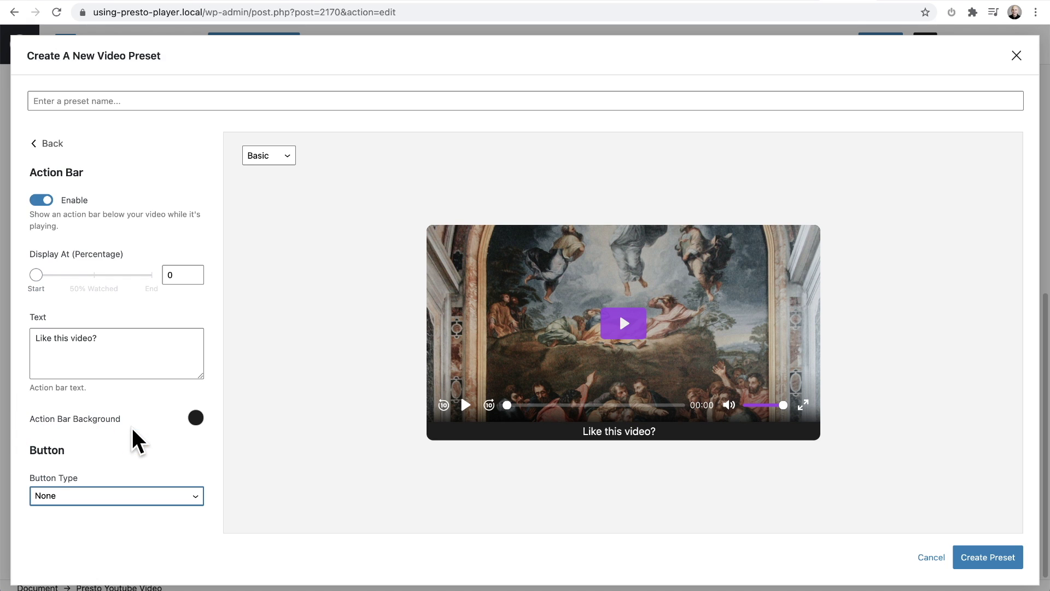
left_click(133, 495)
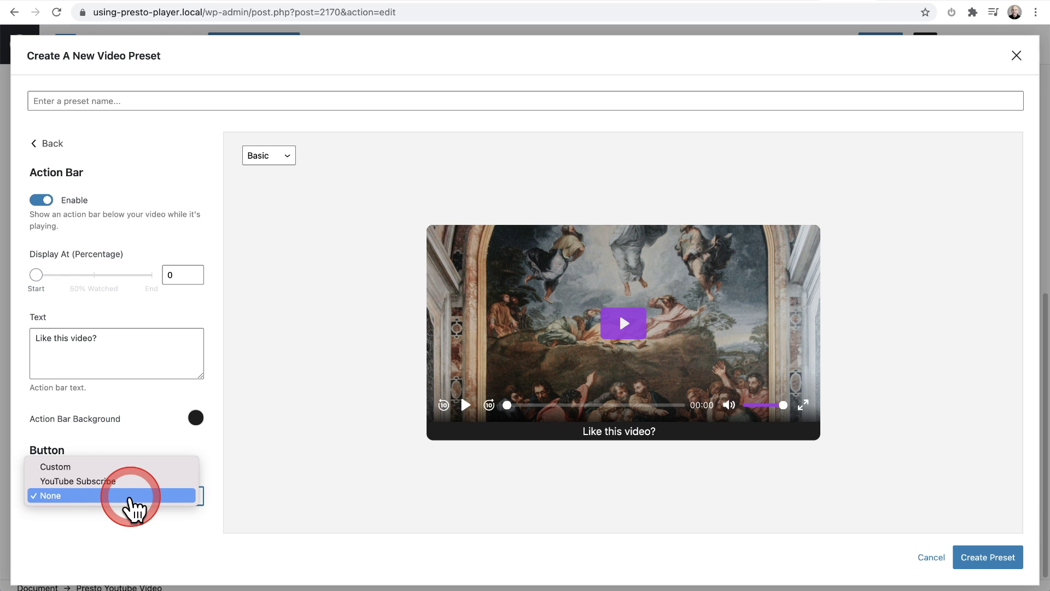
left_click(118, 466)
scroll(126, 422, "down", 4)
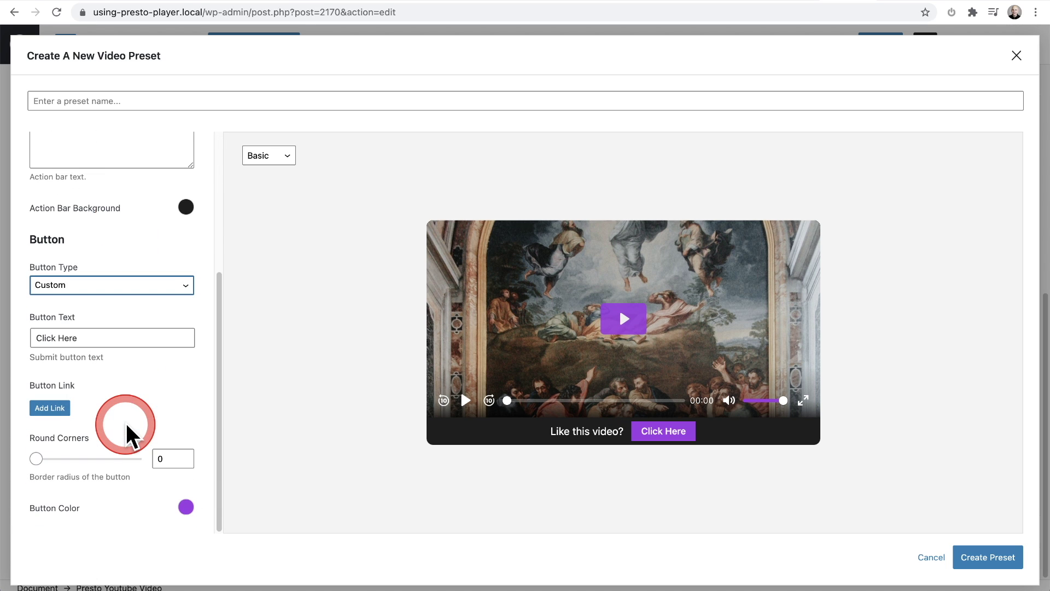